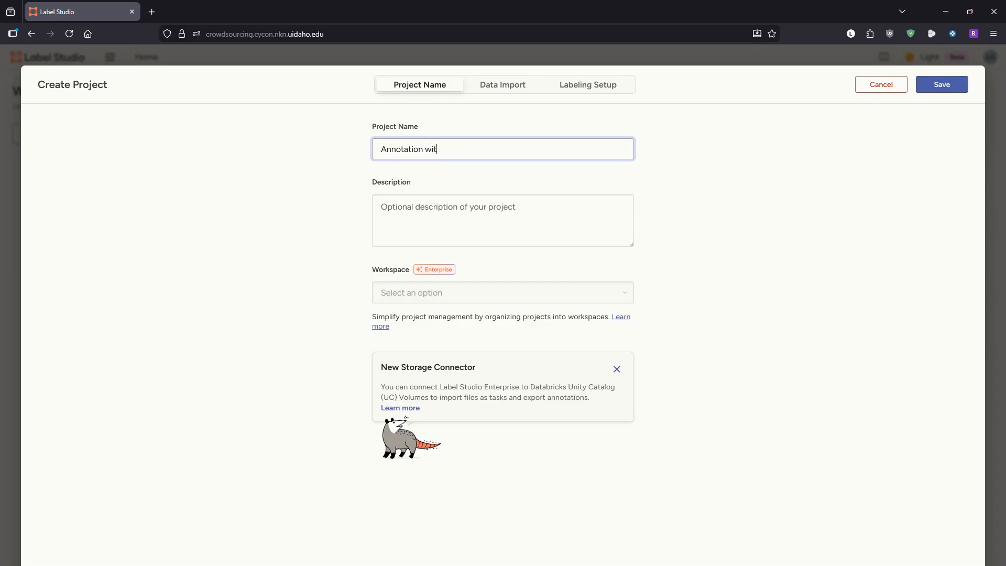
Name the project "Annotation with a polygon" and choose the Semantic Segmentation with Polygons labeling template.
text(h a polygon)
click(659, 173)
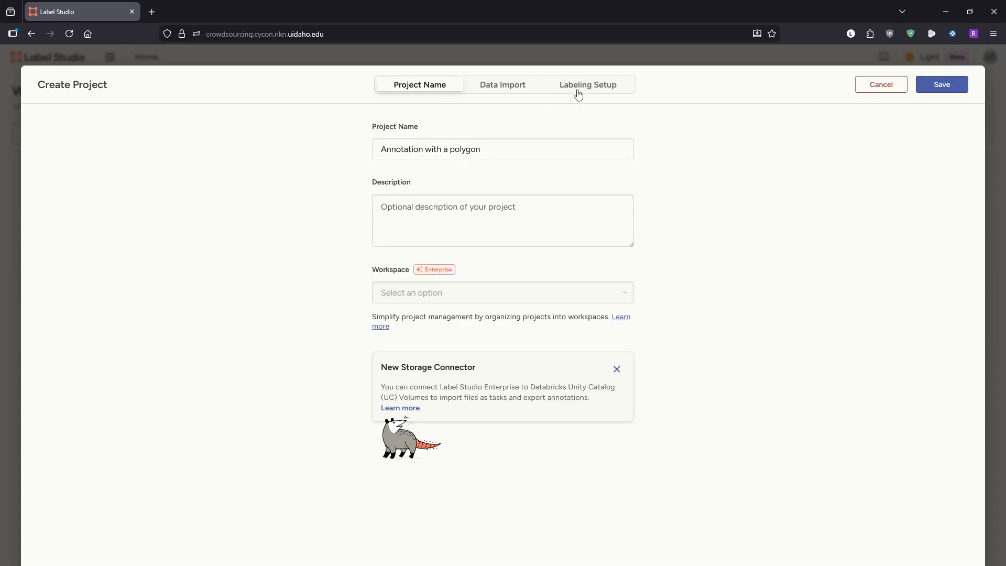
click(580, 92)
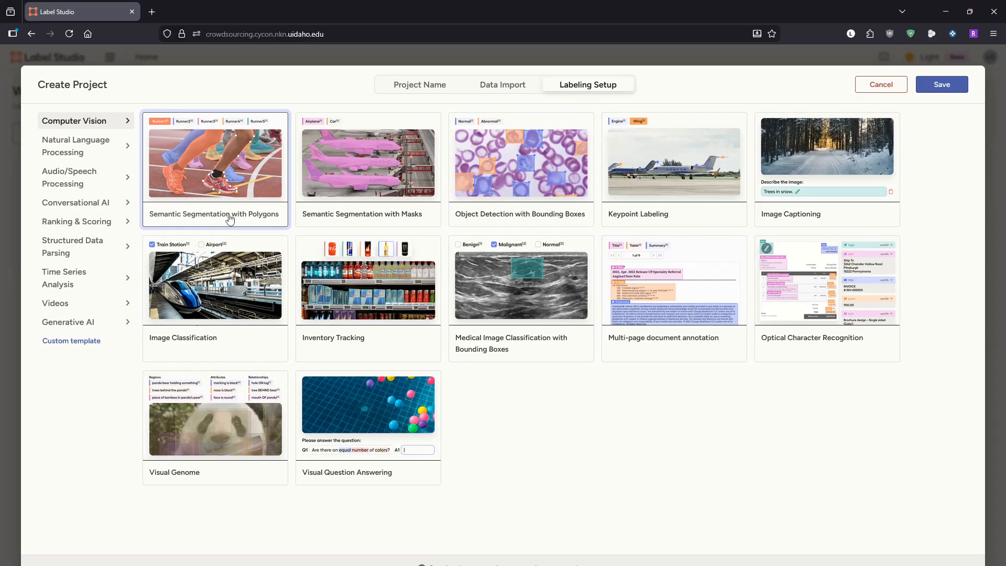
click(230, 219)
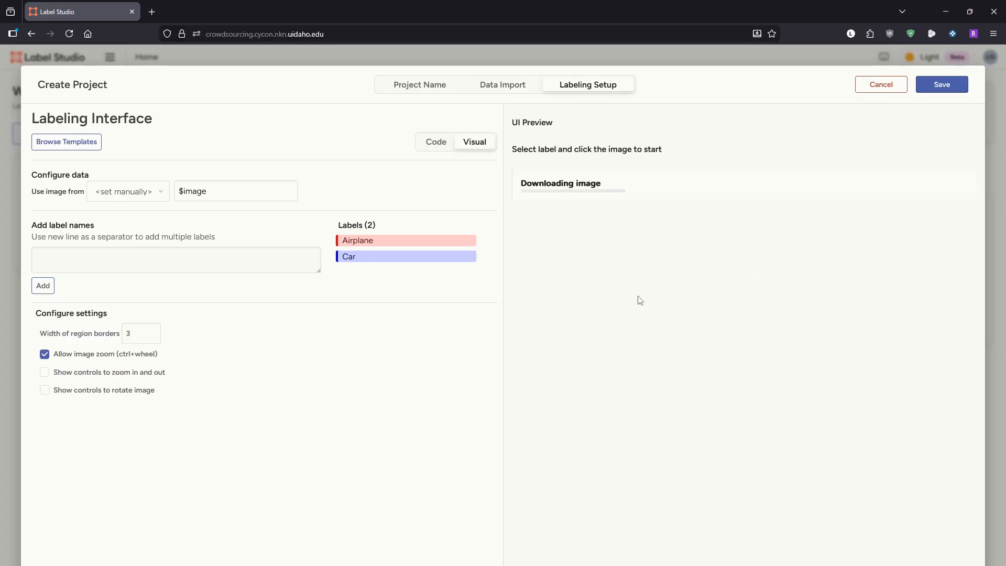
Remove the Airplane label, add a "bike" label alongside Car, and save the project.
mouse_move(469, 241)
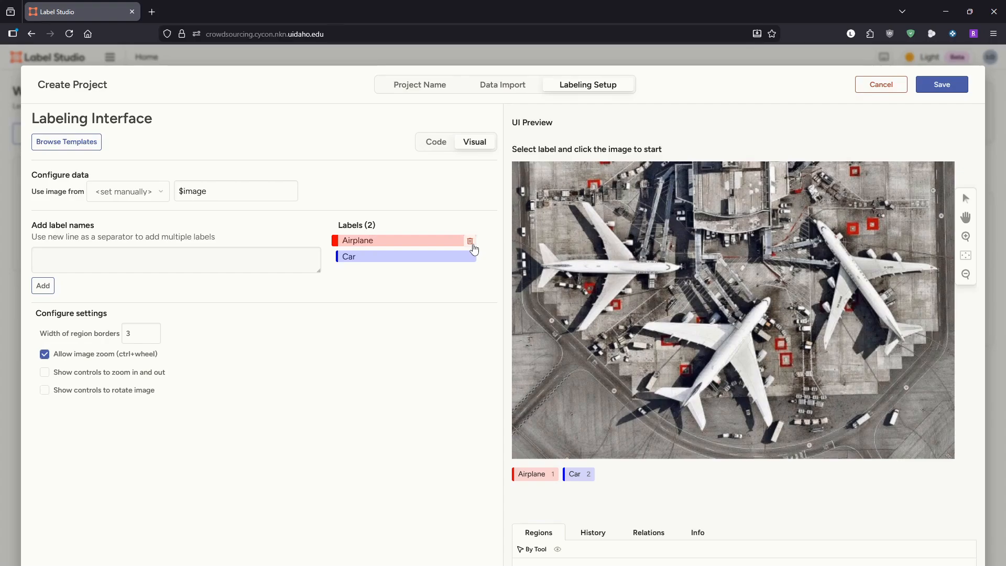
click(470, 242)
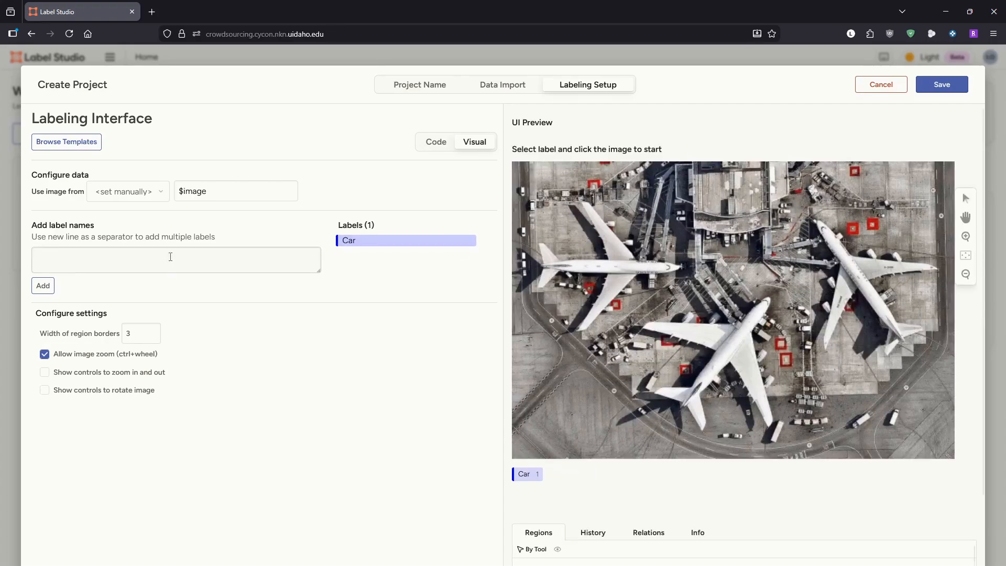
click(266, 264)
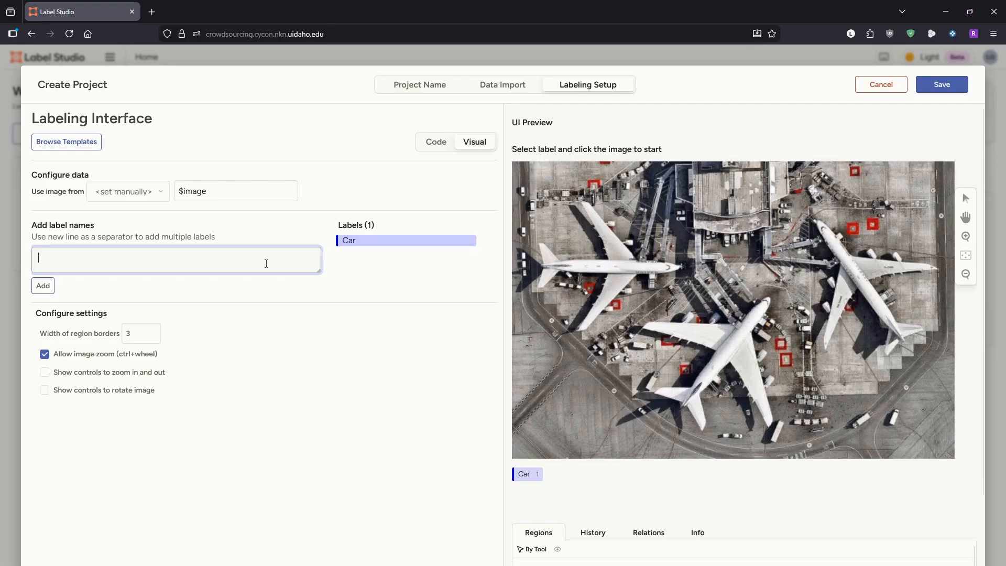
text(bike)
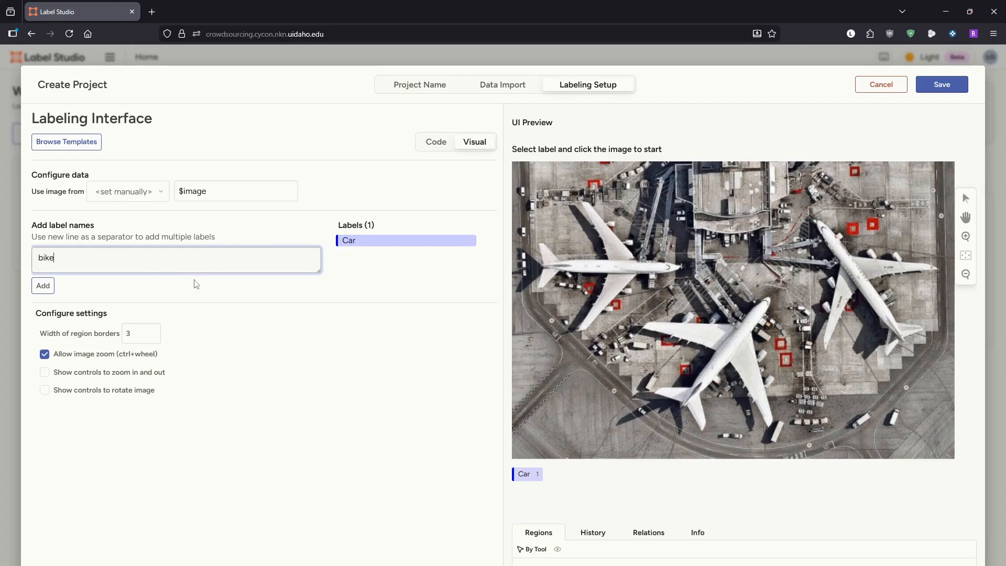
click(47, 291)
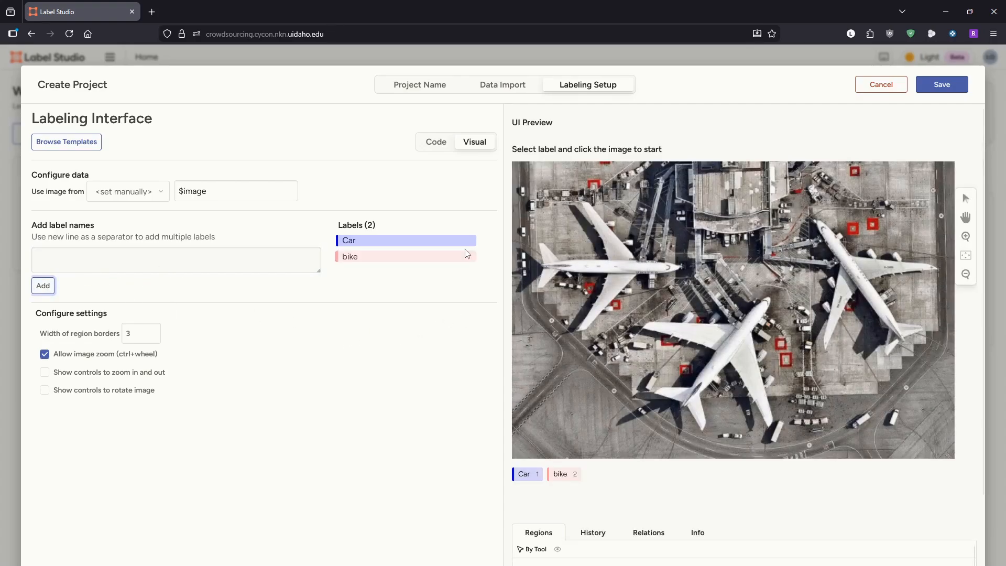
click(930, 89)
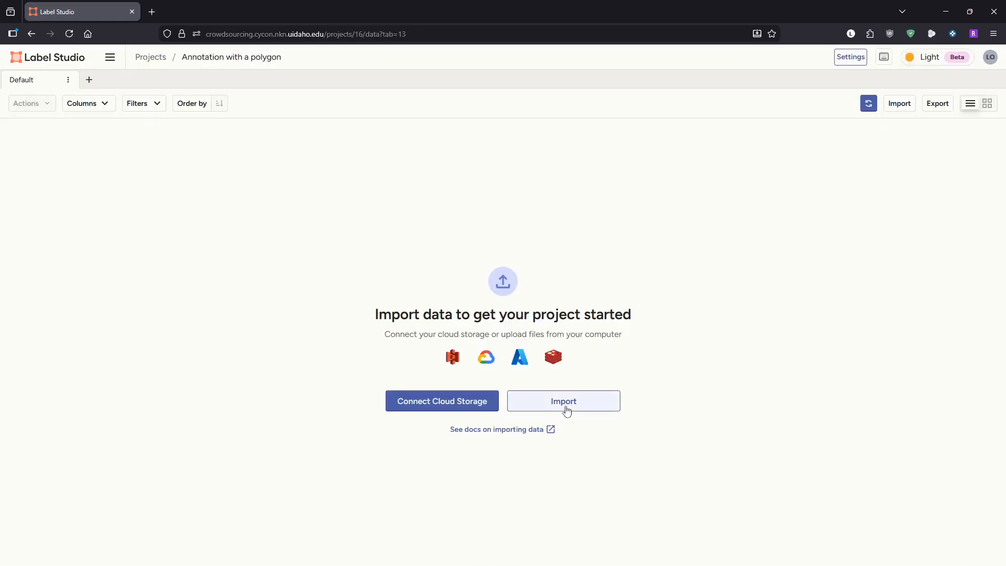
Import the images berlin_000000_000019_leftImg8bit through berlin_000025_000019_leftImg8bit from the Segmentation with Masks folder into the project.
click(566, 411)
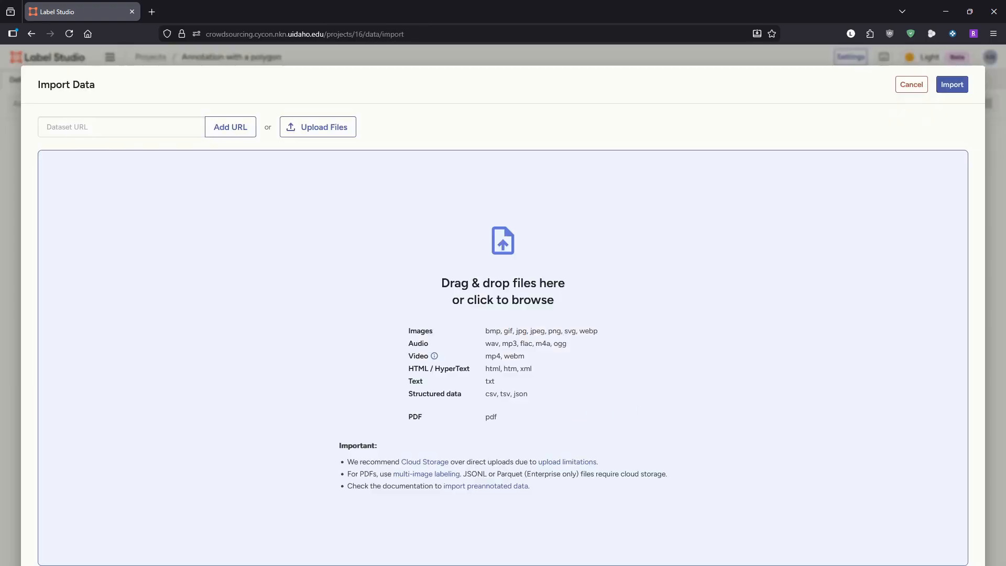
click(429, 343)
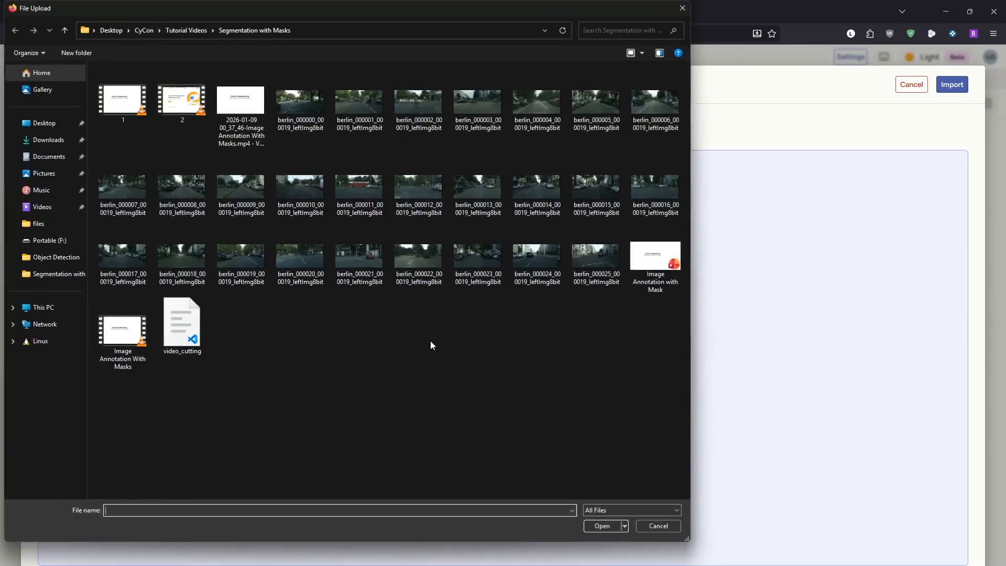
click(301, 128)
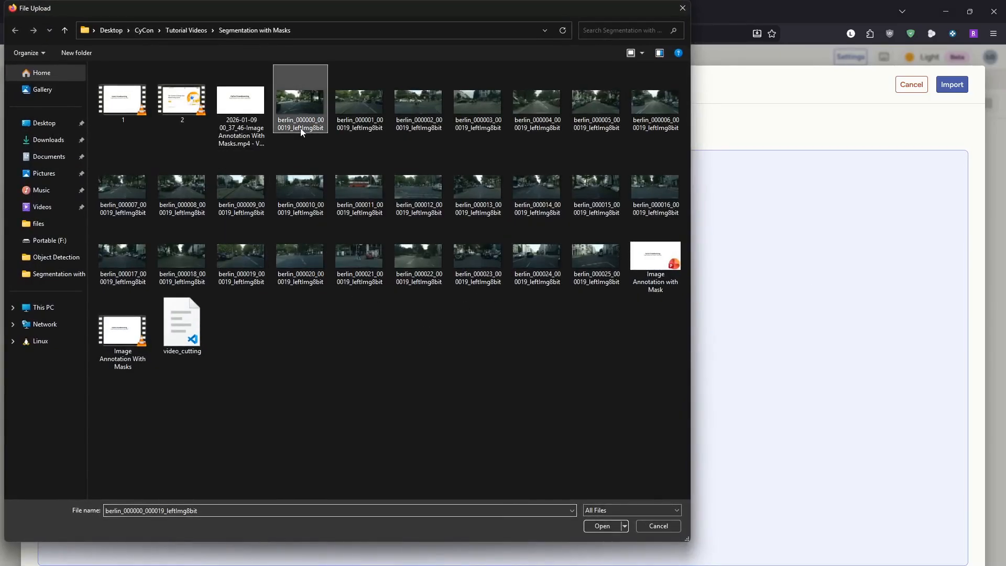
click(581, 275)
click(314, 126)
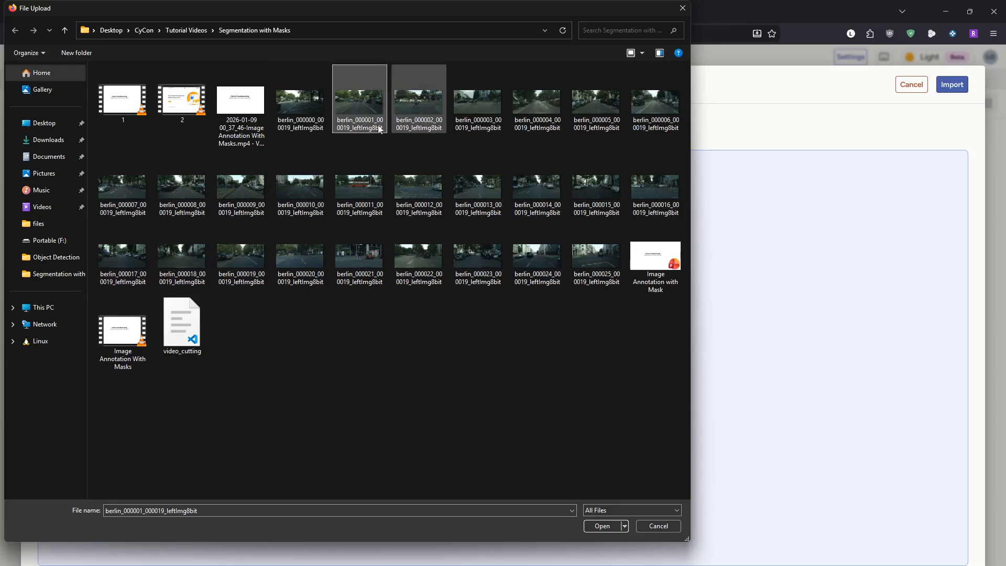
shift+click(574, 265)
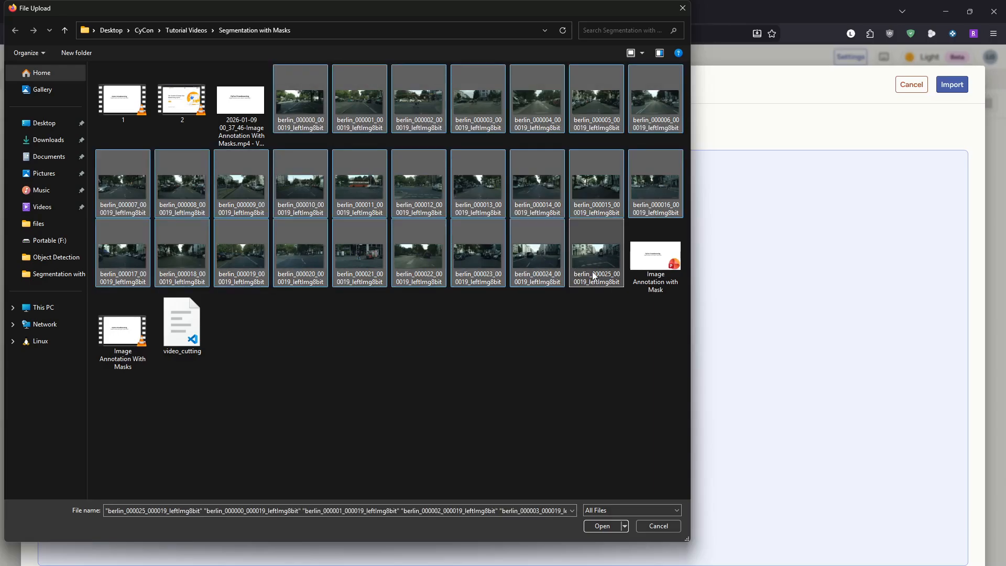
click(605, 528)
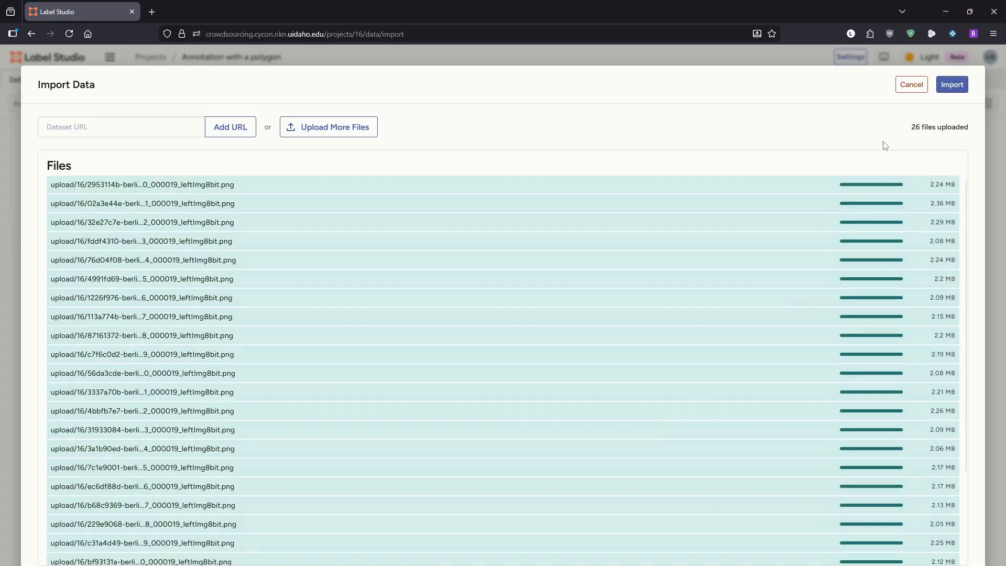
click(952, 85)
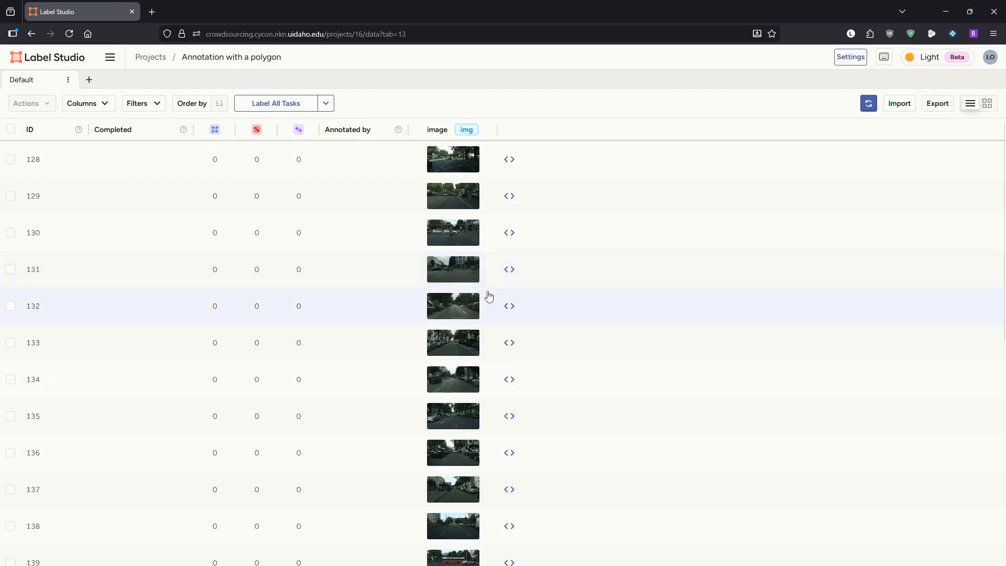
Open task 131 and trace a closed Car polygon around the dark station wagon ahead of the cyclist.
click(157, 283)
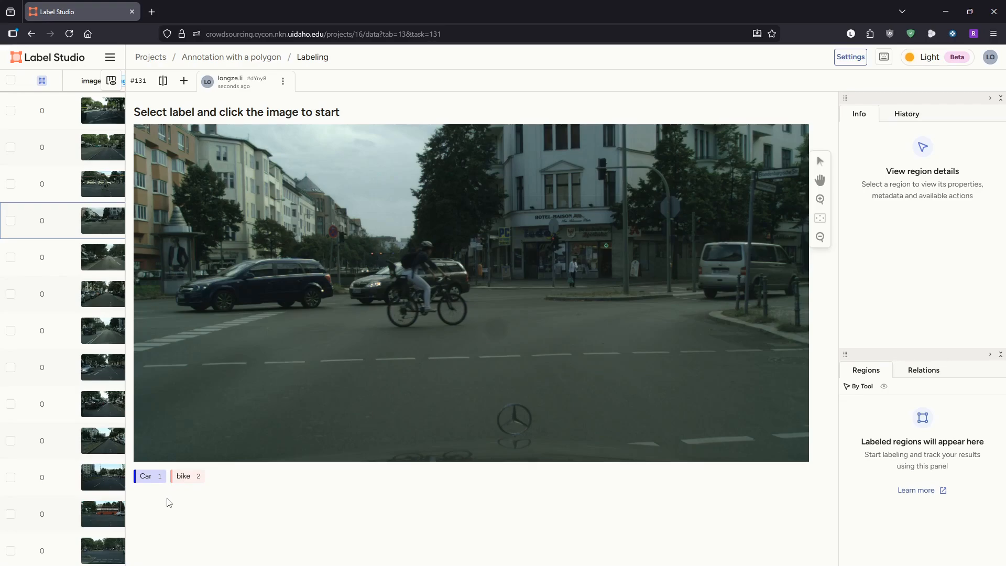
click(142, 476)
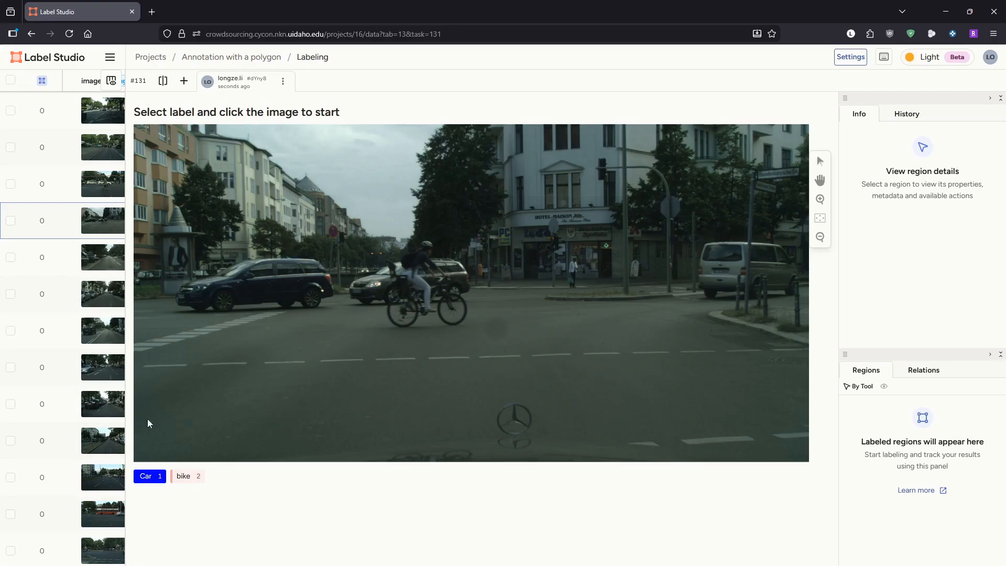
click(229, 266)
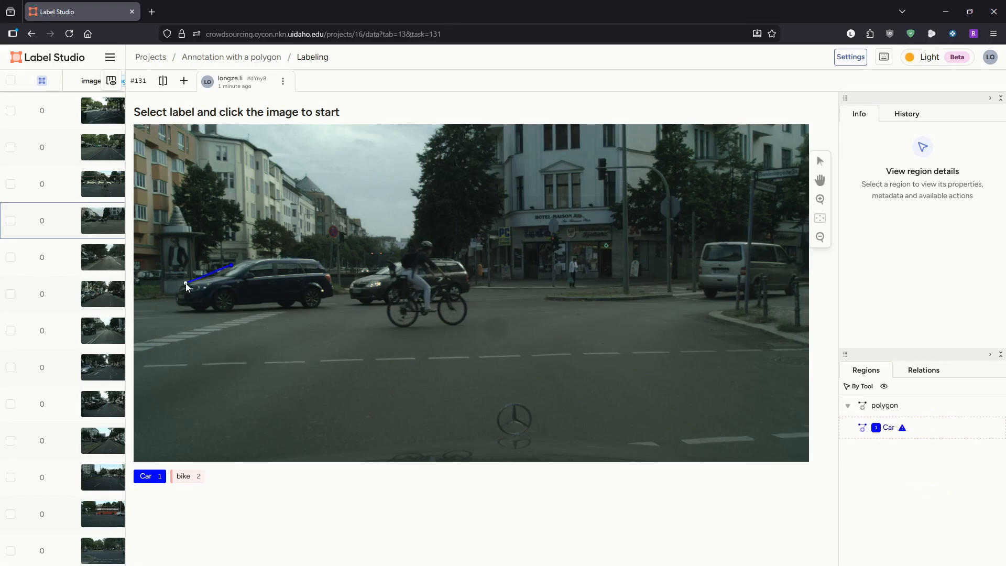
click(175, 300)
click(206, 303)
click(217, 309)
click(232, 309)
click(235, 304)
click(307, 306)
click(317, 304)
click(333, 295)
click(330, 275)
click(318, 260)
click(299, 258)
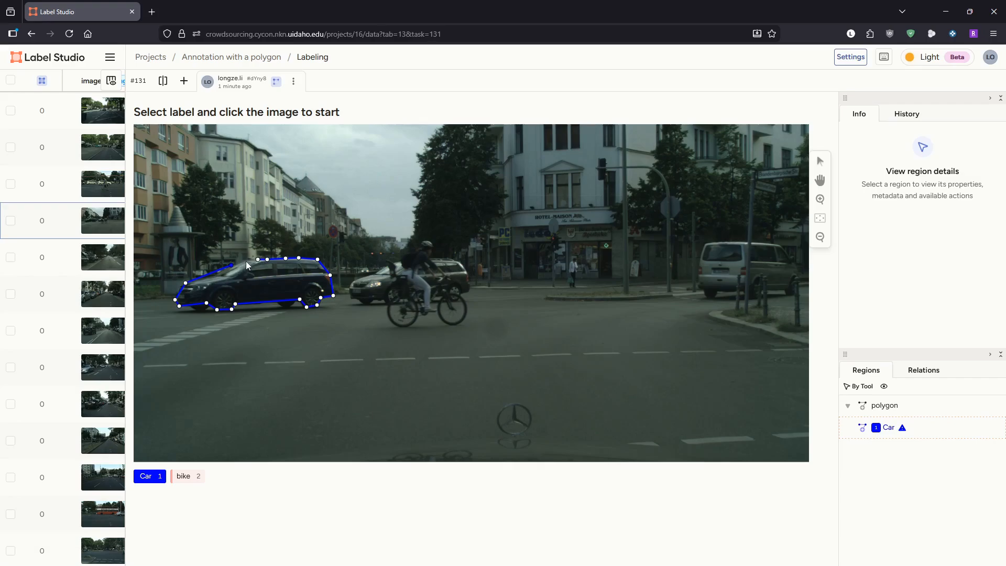
click(247, 260)
click(232, 265)
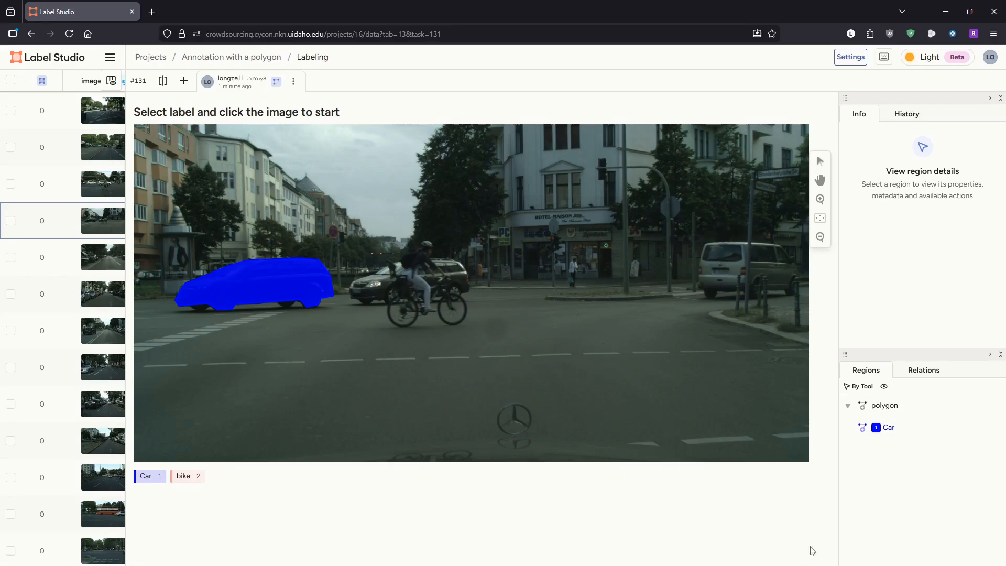
Trace a second closed Car polygon around the car partly hidden behind the cyclist.
click(148, 476)
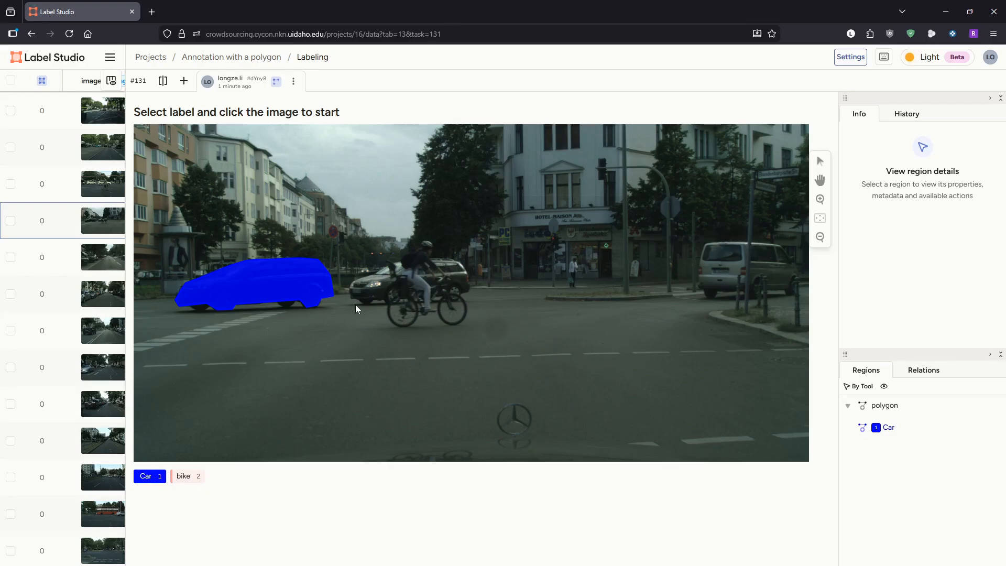
click(393, 261)
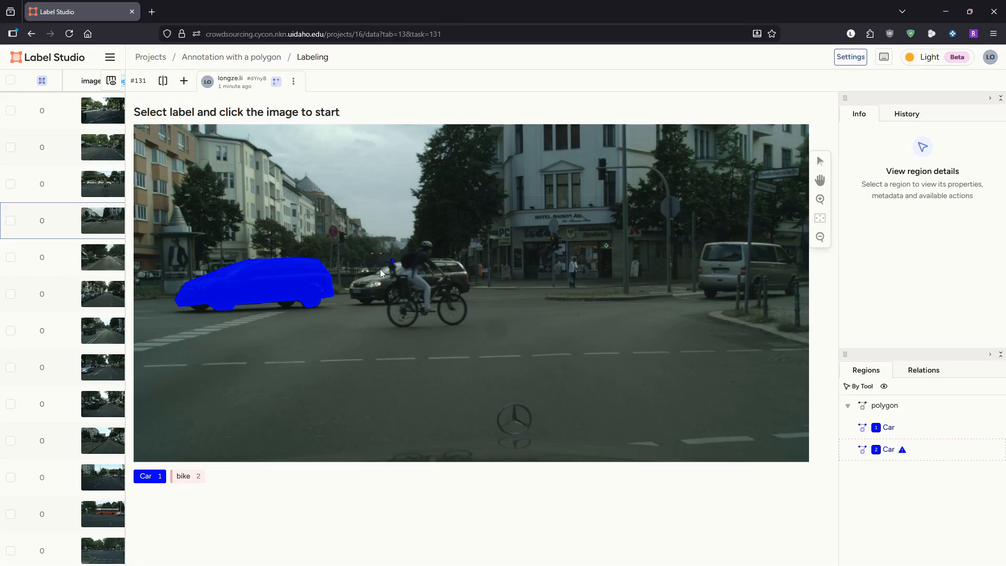
click(369, 303)
click(374, 299)
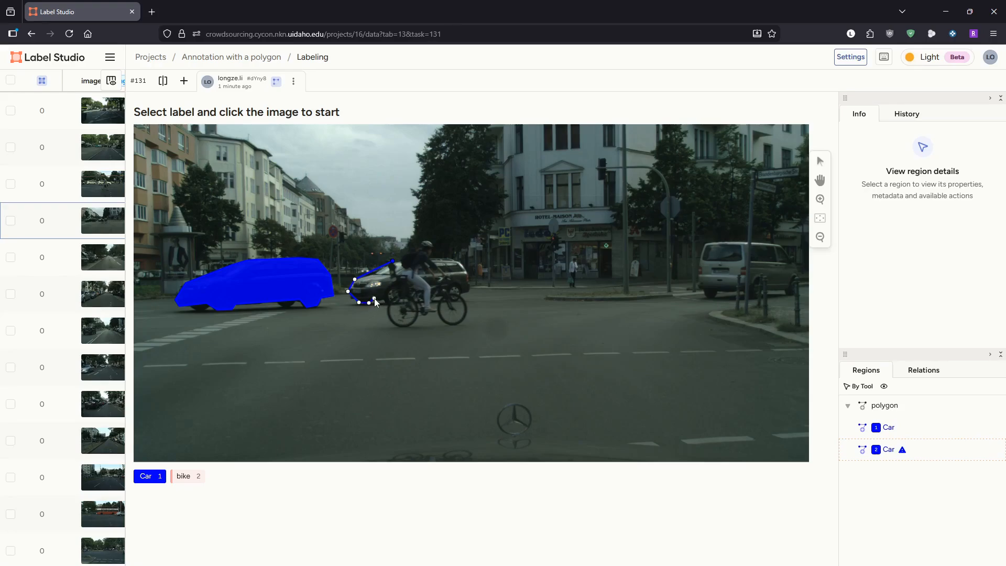
click(402, 298)
click(401, 293)
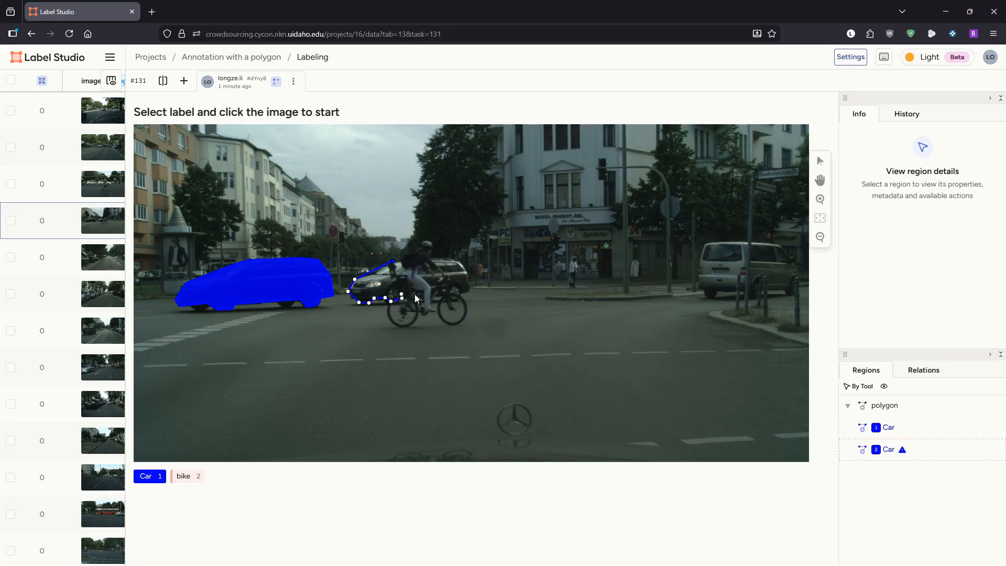
click(455, 300)
click(460, 292)
click(469, 291)
click(467, 270)
click(458, 260)
click(450, 259)
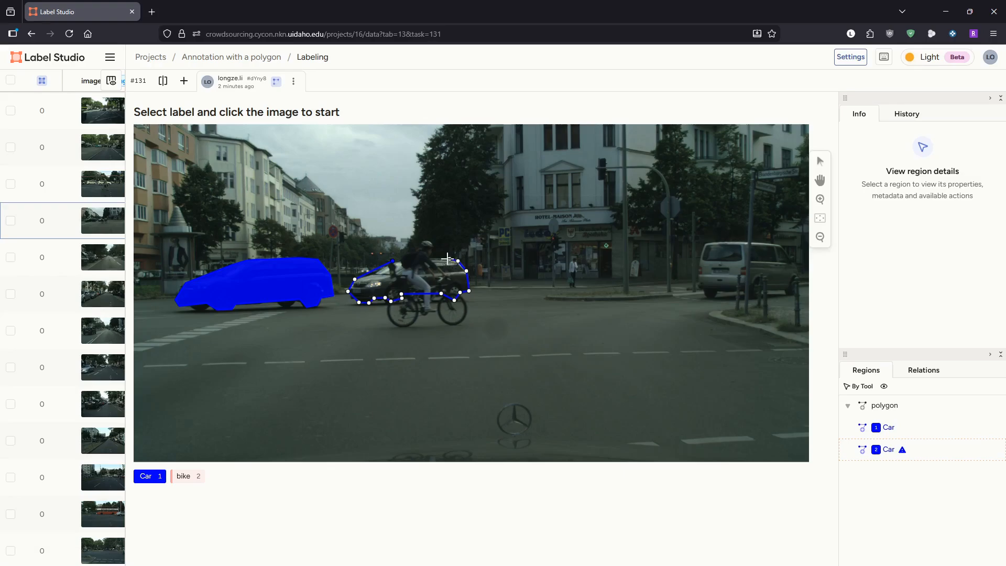
click(392, 263)
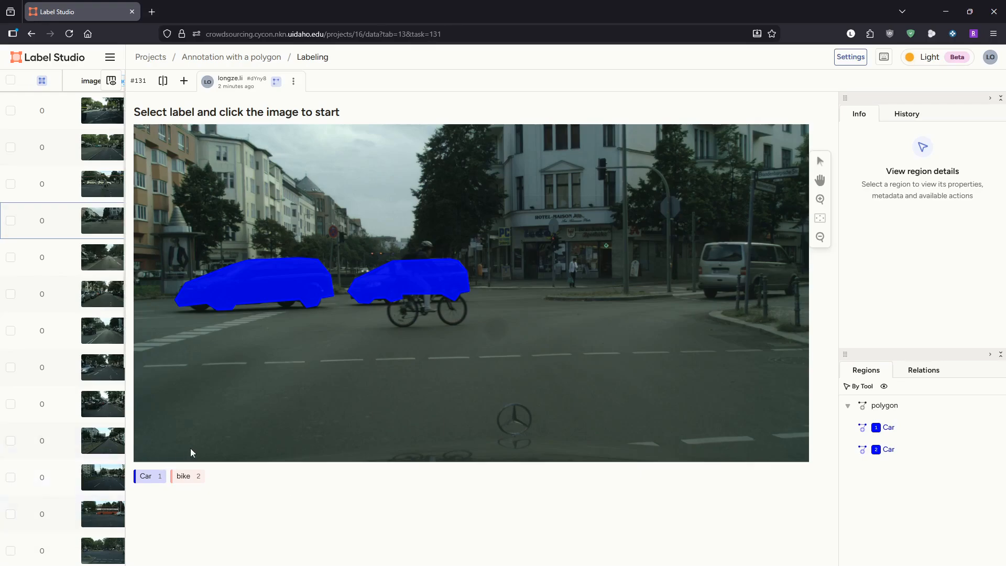
Trace a closed bike polygon around the bicycle's wheels and frame below the second car region, and submit the annotation.
click(194, 477)
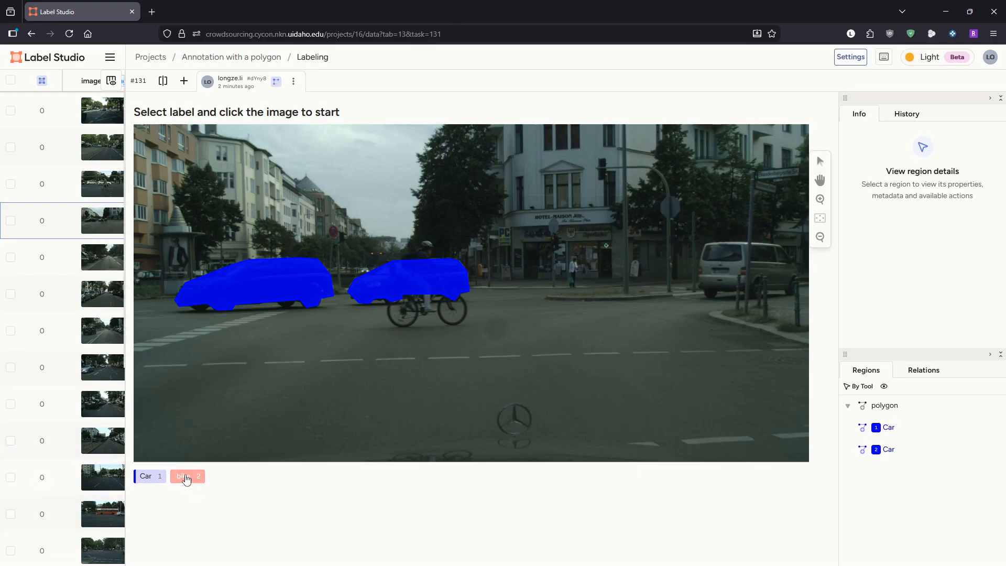
click(387, 305)
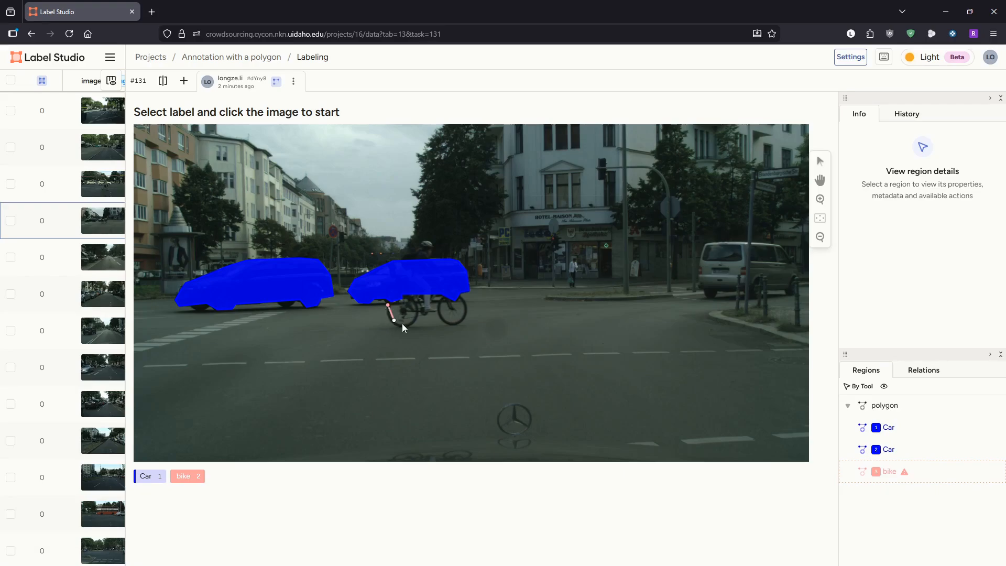
click(411, 296)
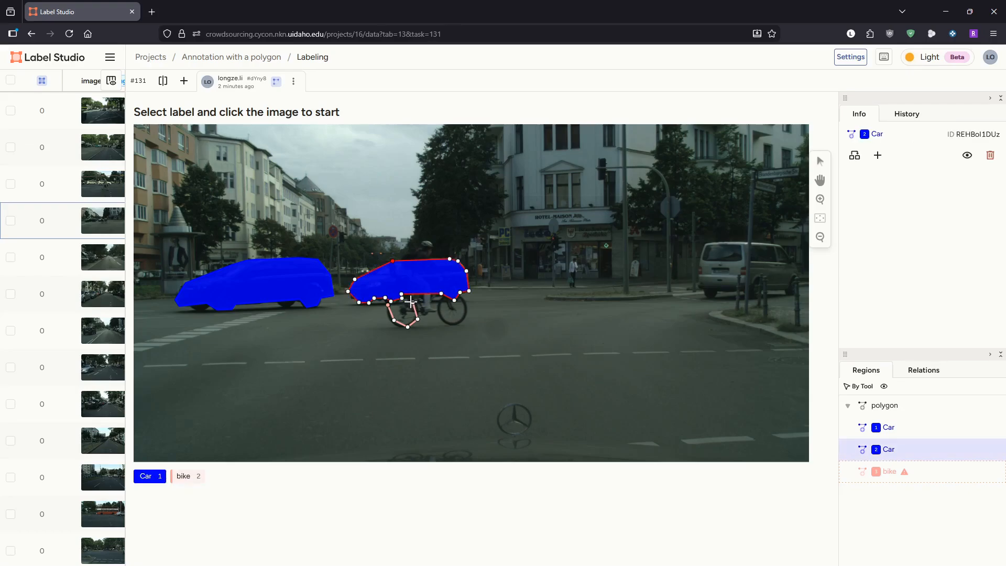
click(430, 301)
click(459, 324)
click(462, 306)
drag(387, 305, 403, 300)
key(ctrl+z)
click(386, 307)
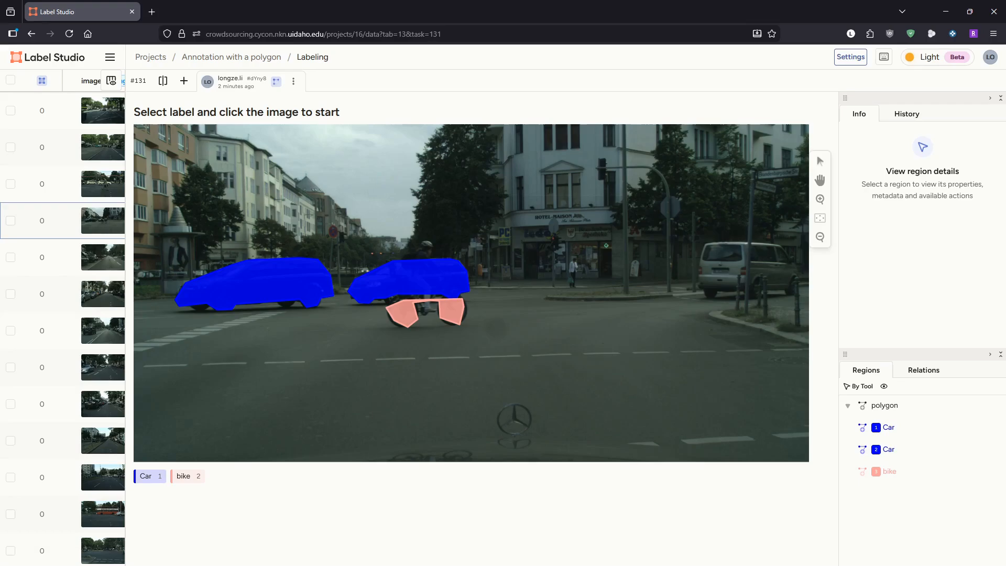
key(ctrl+Return)
Return to the project's task list and open the data export options to review the available formats.
click(244, 59)
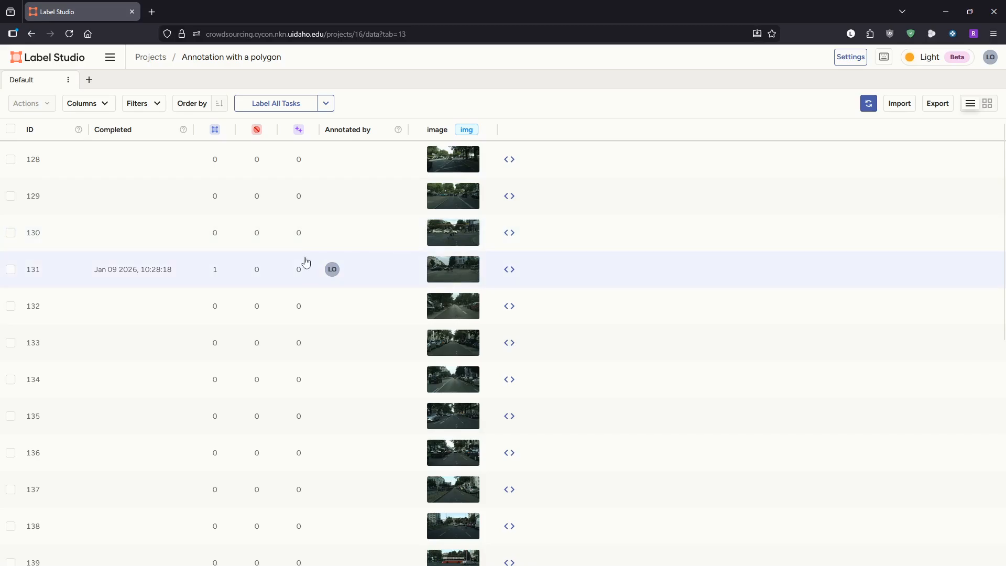
click(938, 105)
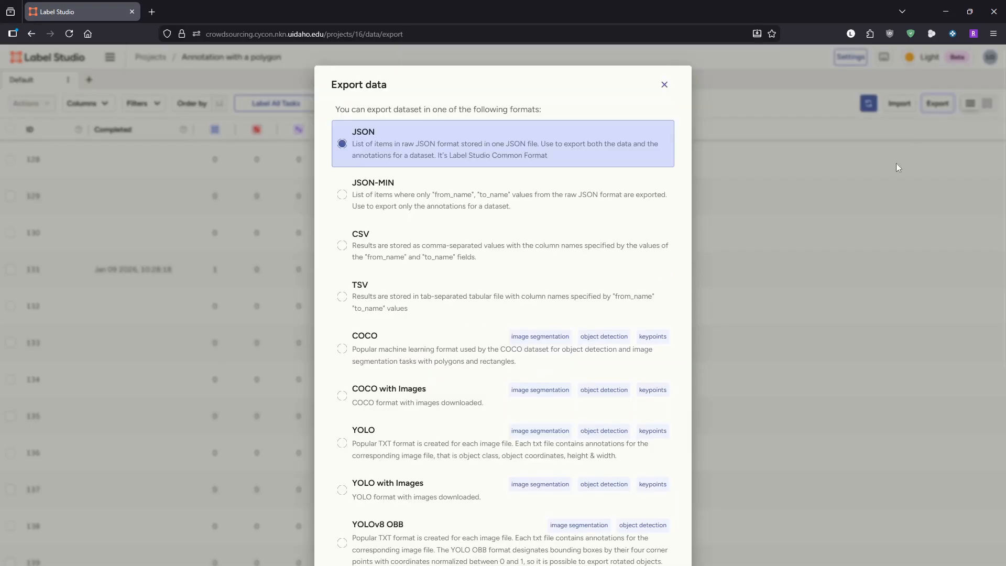
scroll(512, 325, down, 4)
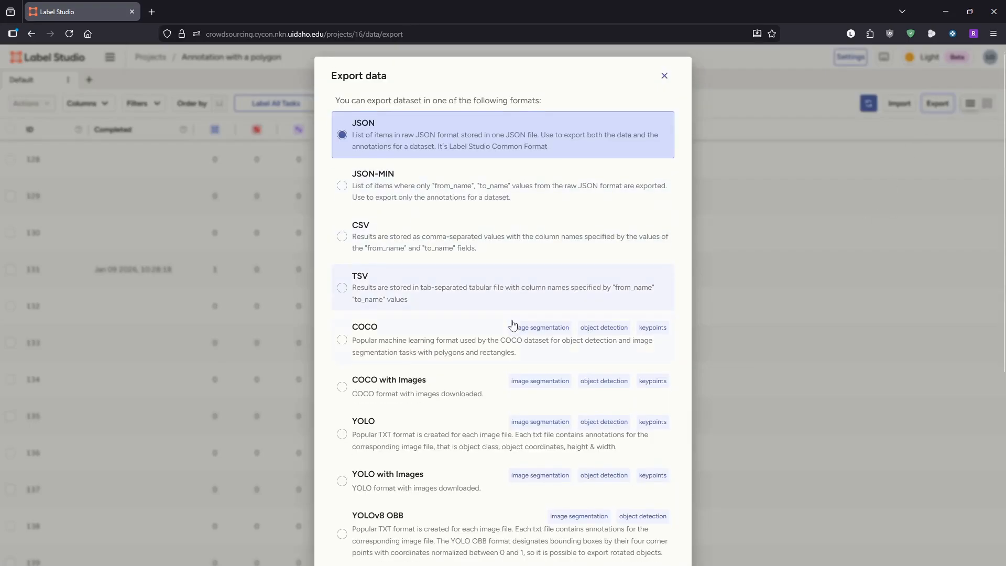
scroll(500, 315, up, 4)
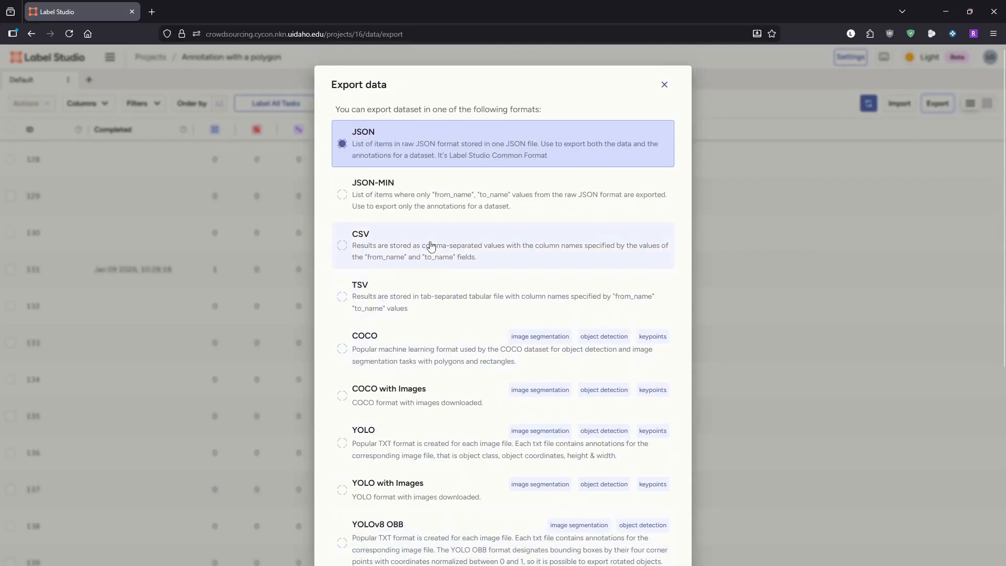
Export the project's annotations in CSV format and open the downloaded file in Excel.
scroll(431, 246, down, 5)
scroll(341, 262, up, 4)
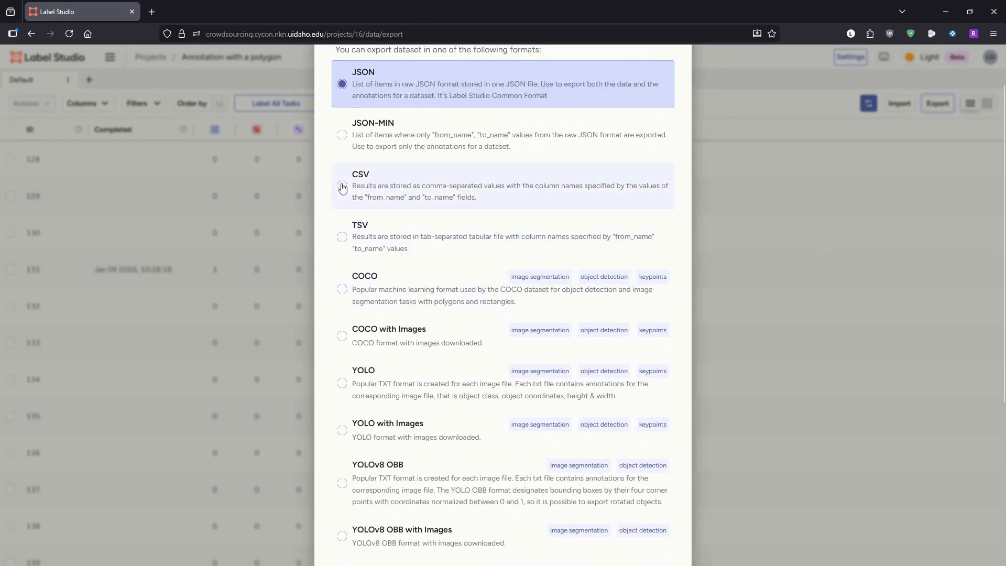
click(342, 187)
scroll(485, 251, down, 6)
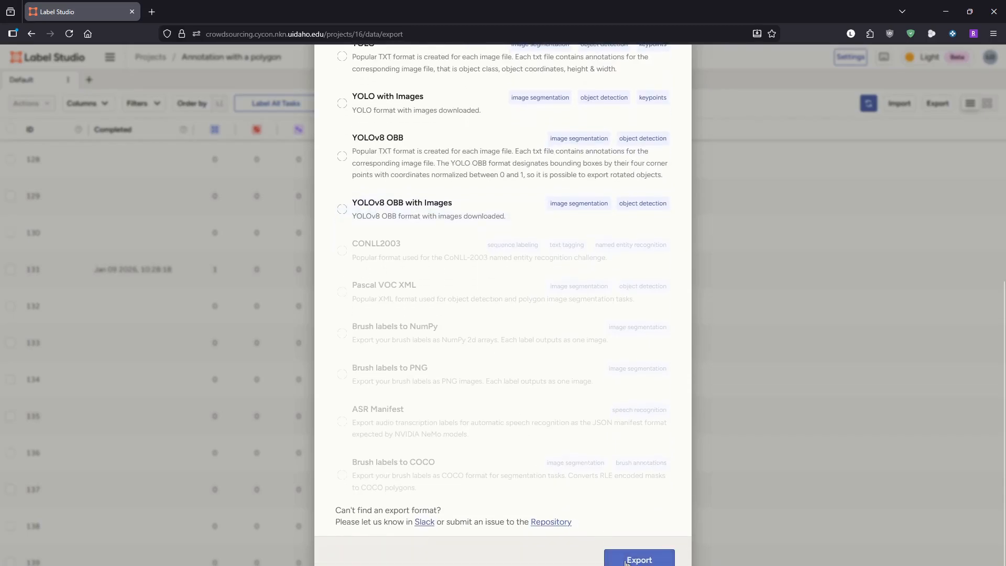
click(626, 560)
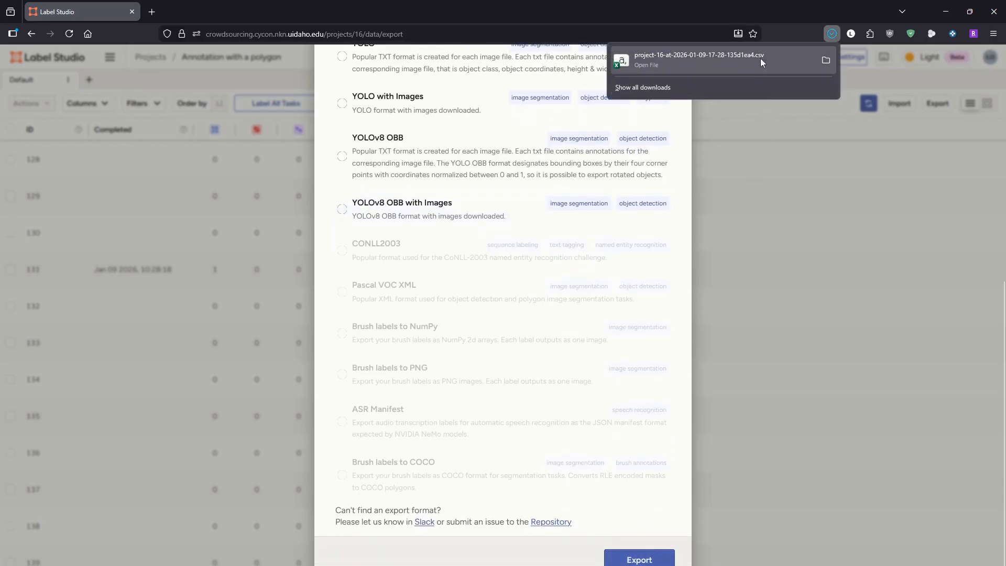
click(759, 58)
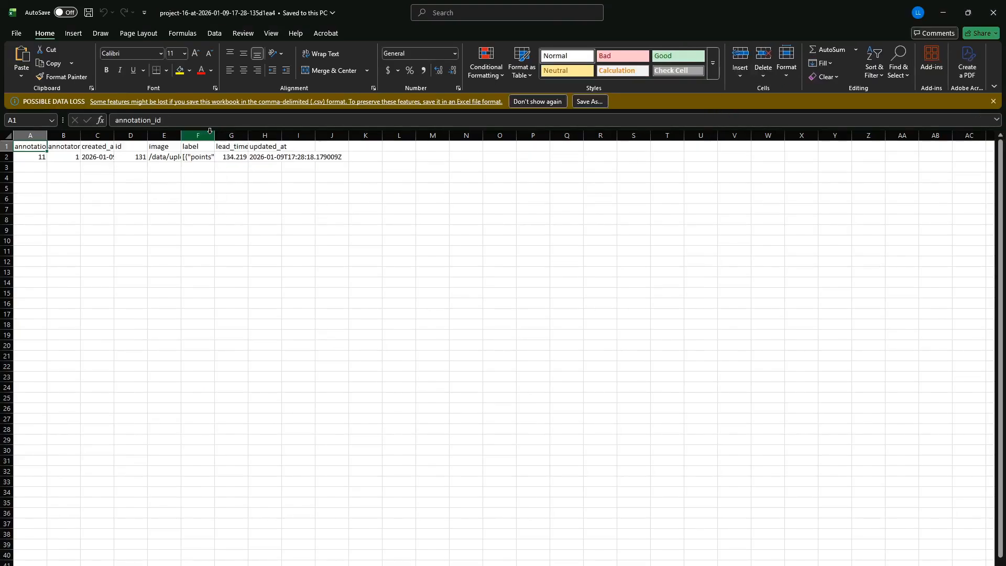
Widen the label, created_at and image columns so their contents are readable, and close the workbook, saving the changes.
drag(222, 135, 745, 135)
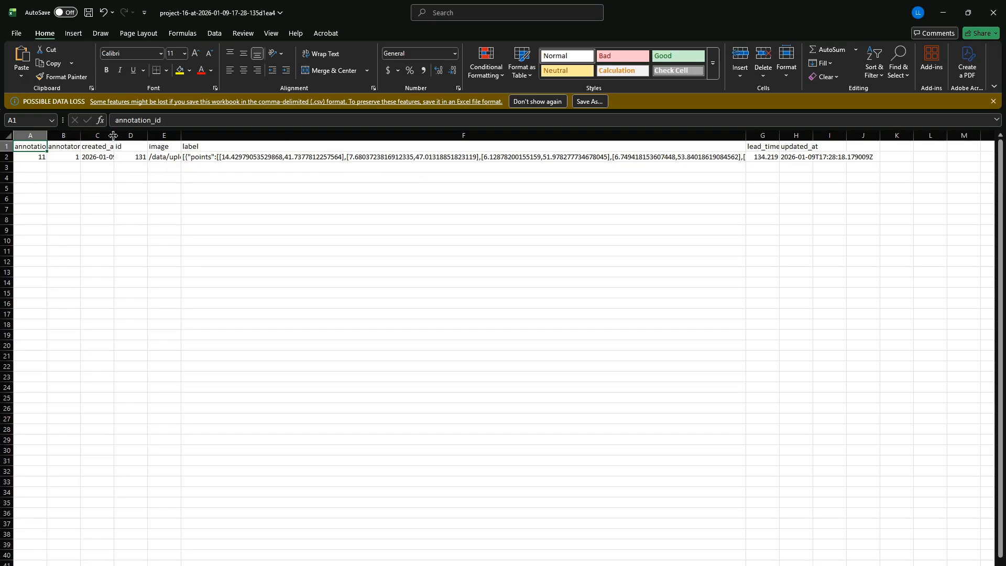
drag(114, 135, 278, 148)
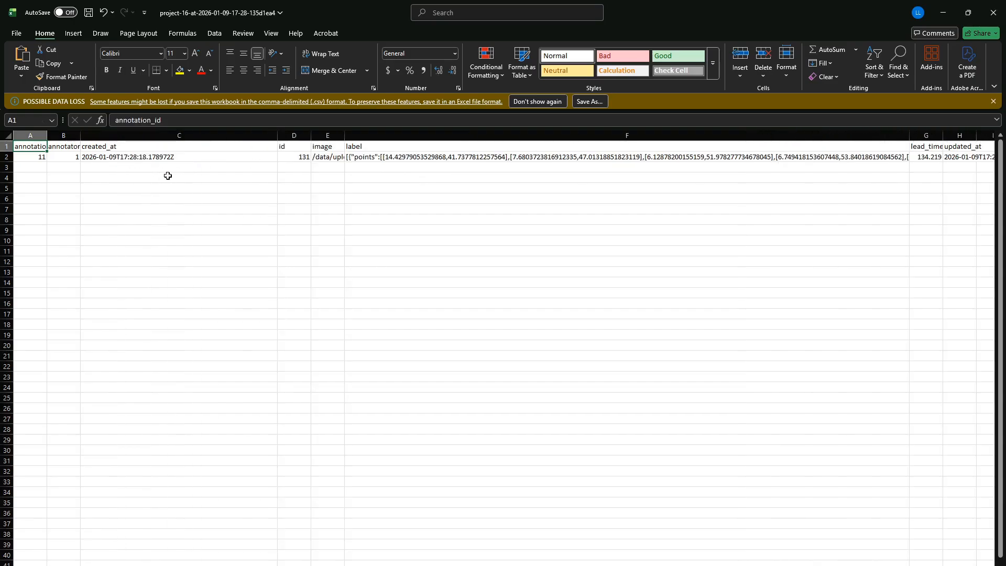
drag(345, 137, 509, 149)
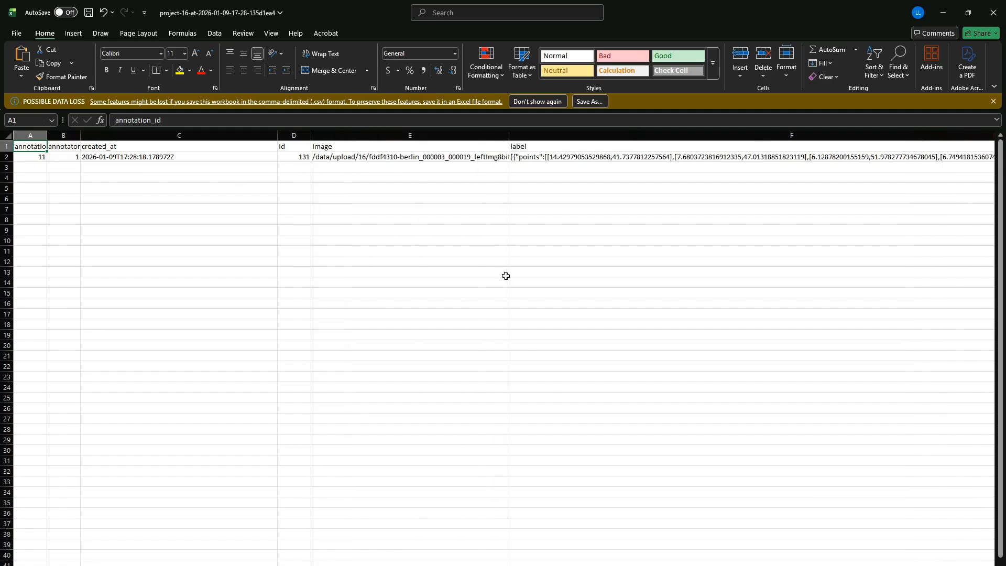
click(993, 13)
click(496, 388)
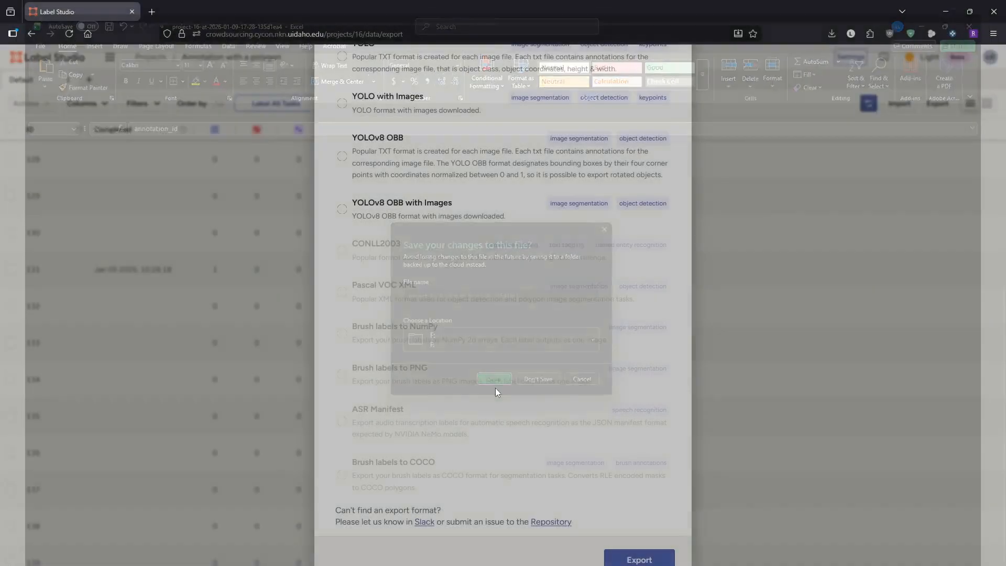